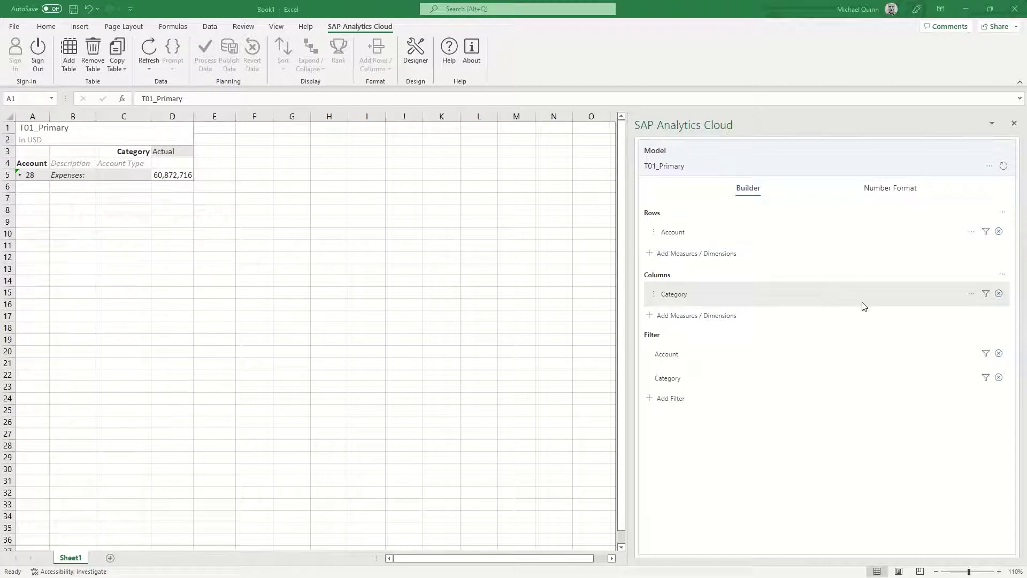
Filter Category to both Actual and Planning, showing 60,872,716 and 60,555,726 expenses.
click(986, 294)
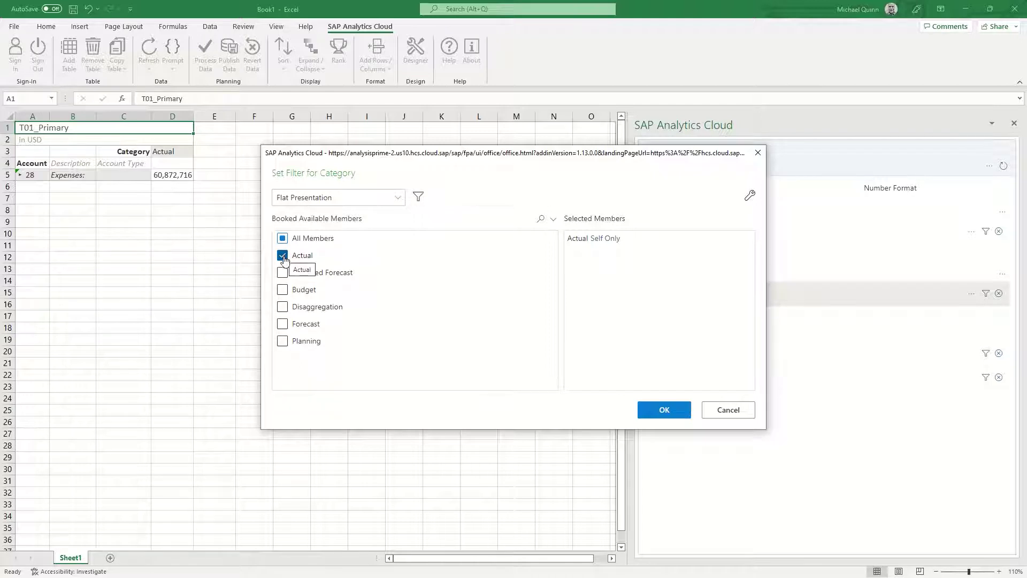
click(282, 342)
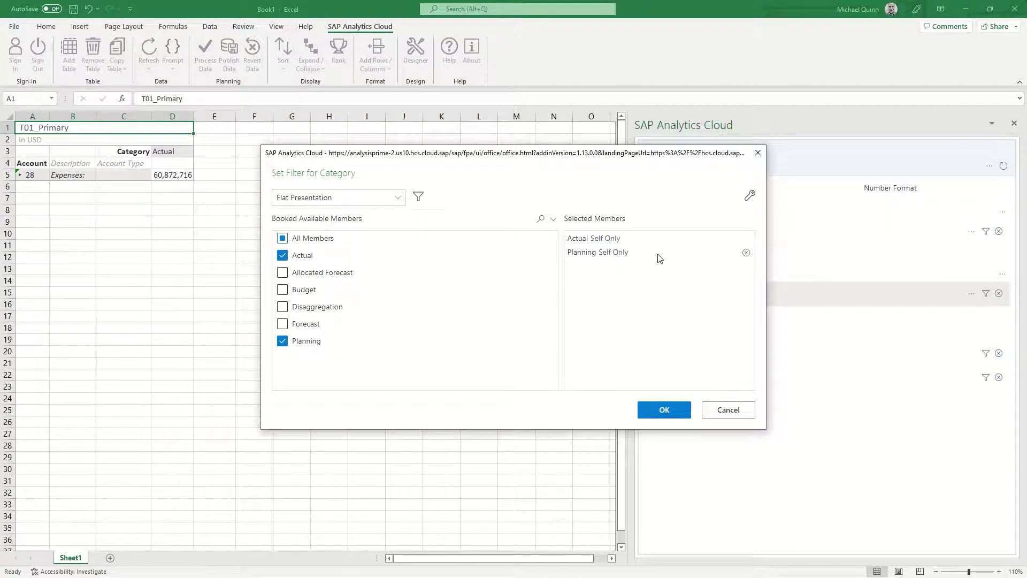
click(663, 410)
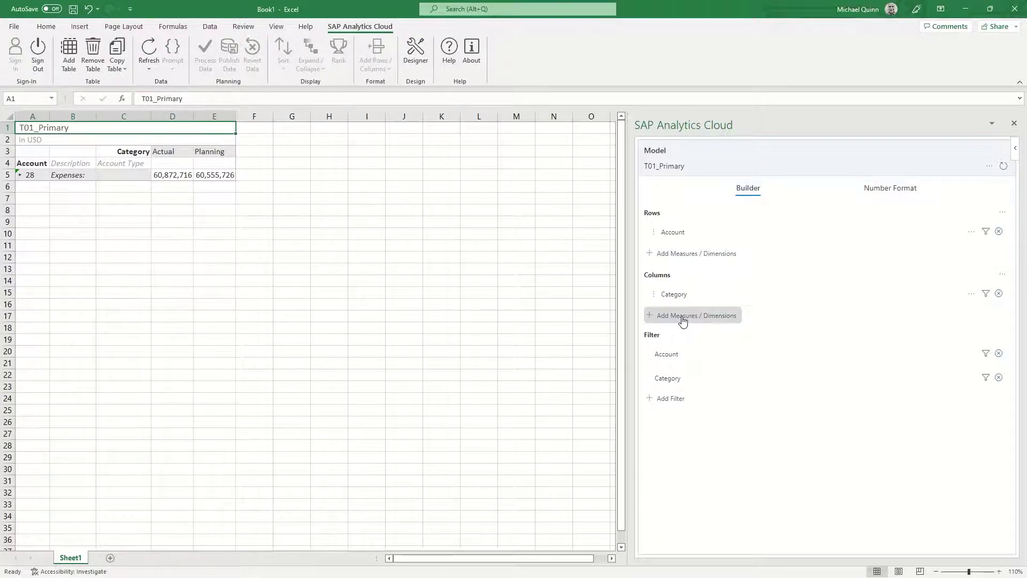
Add the Time dimension to Columns so (all) appears under Actual and Planning.
click(683, 316)
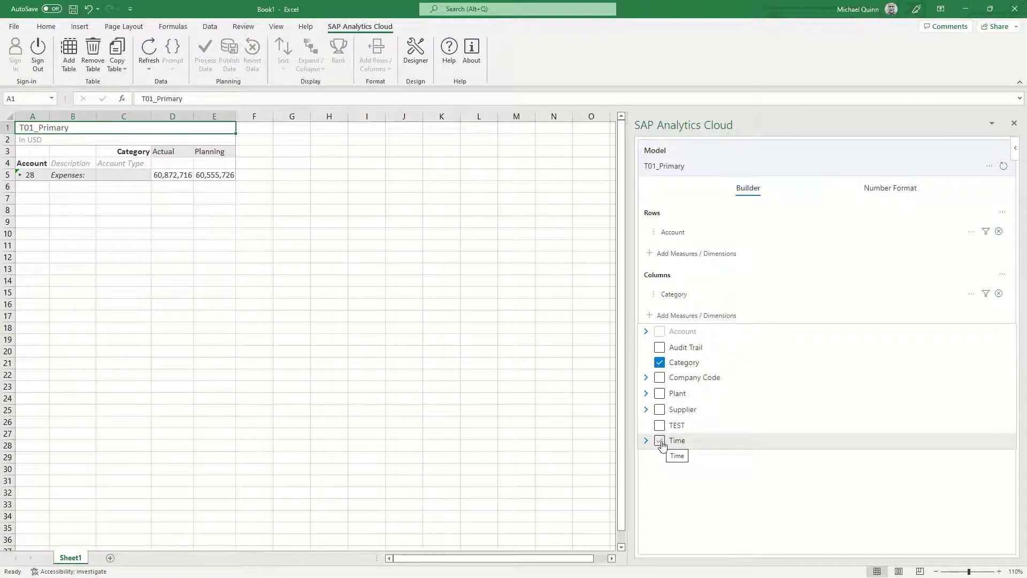
click(661, 441)
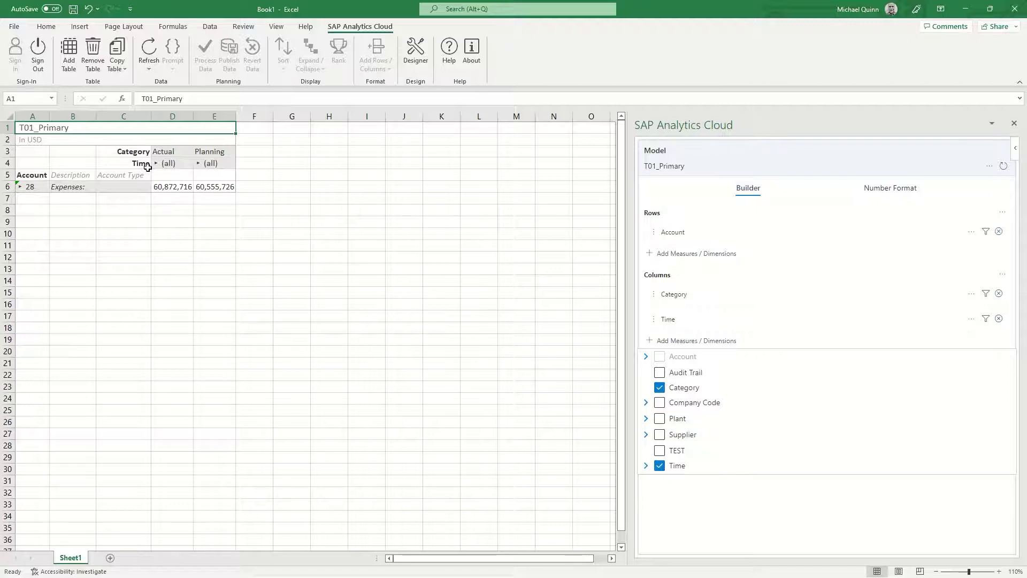
click(696, 484)
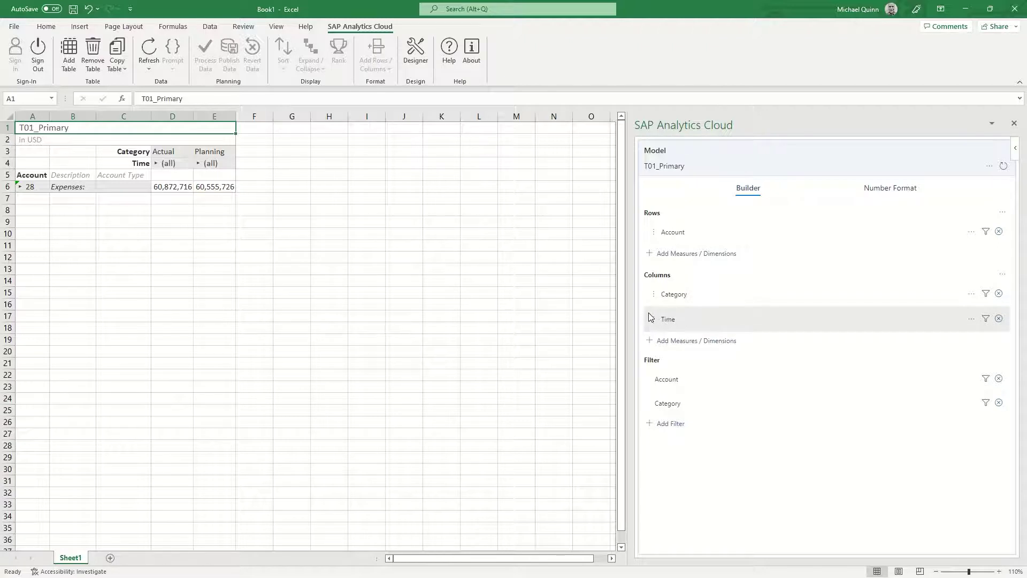
Drag Time above Category in the Builder's Columns list.
drag(650, 312, 653, 286)
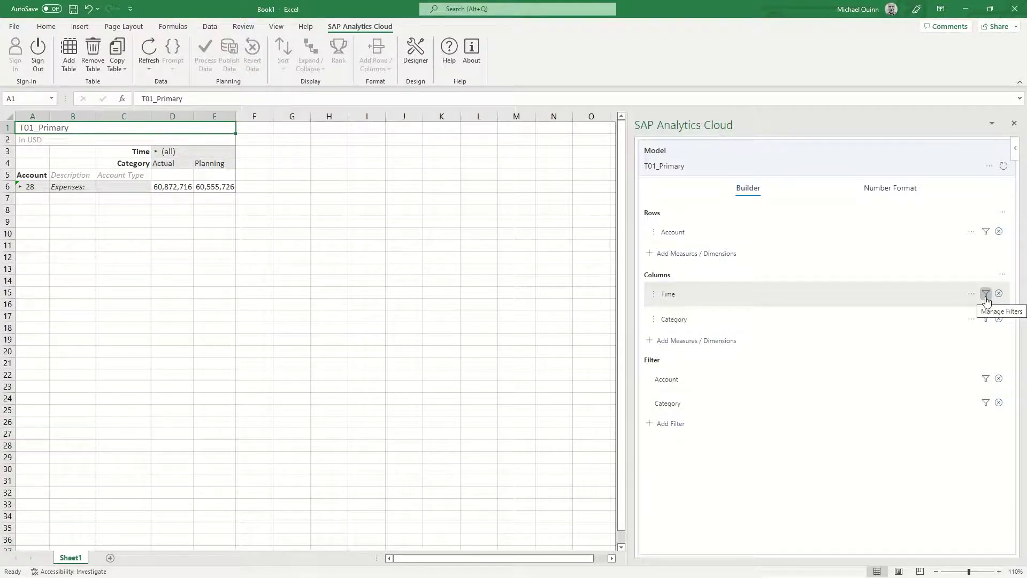
Filter Time to 2022 with its descendants, giving Actual 6,558,120 and Planning 6,390,903.
click(985, 296)
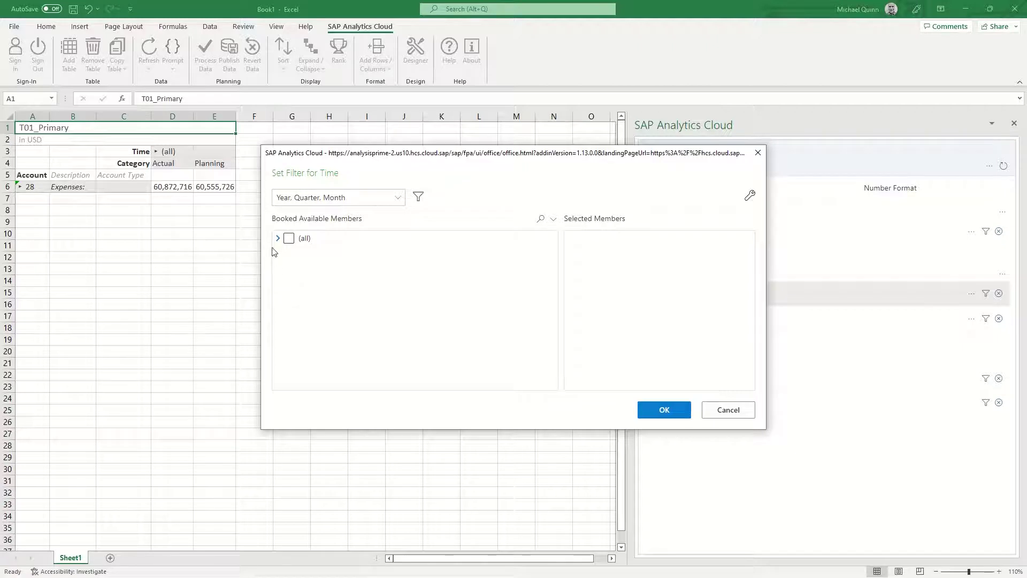
mouse_move(278, 239)
click(278, 240)
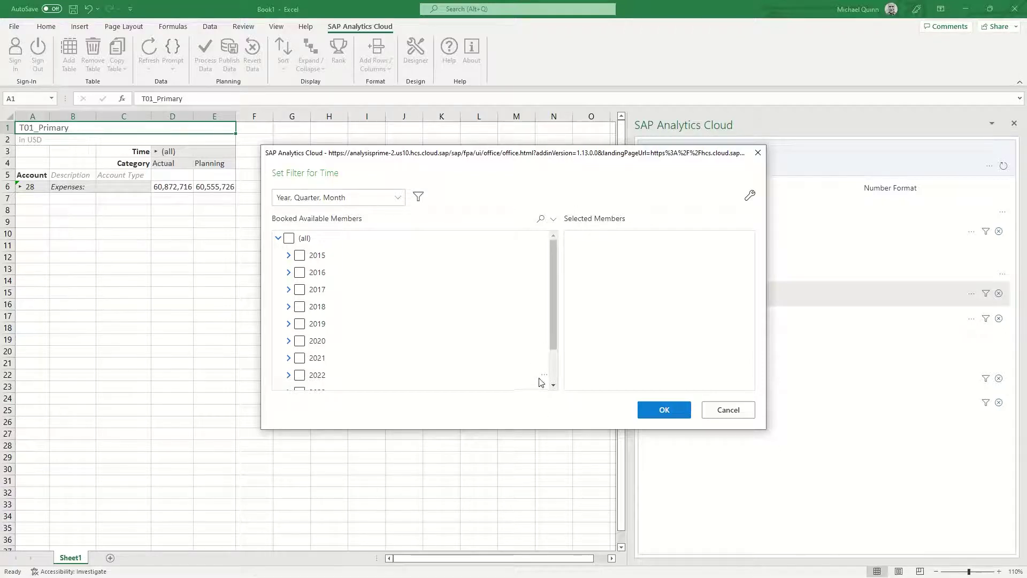
click(543, 376)
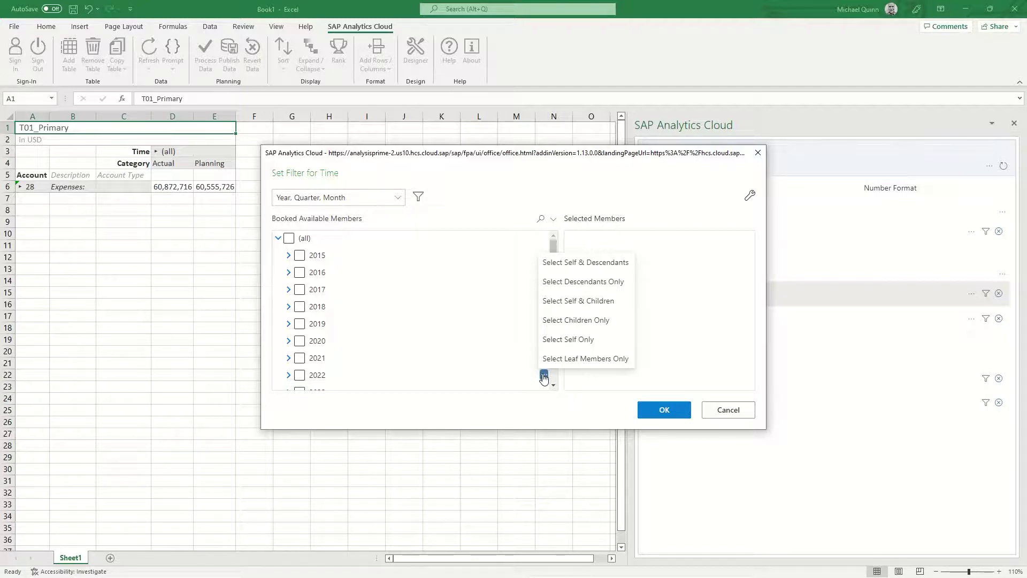
click(590, 263)
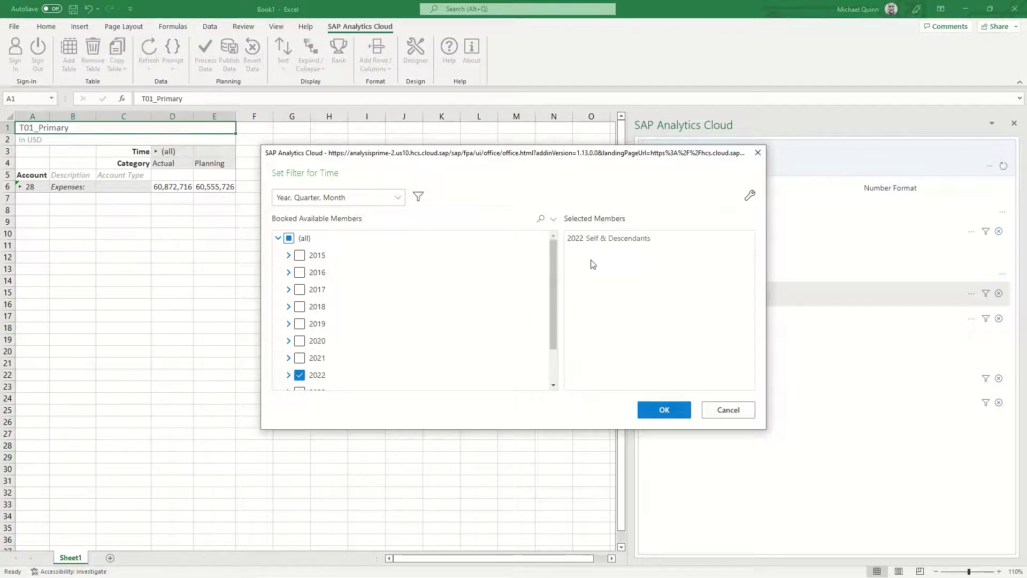
click(664, 411)
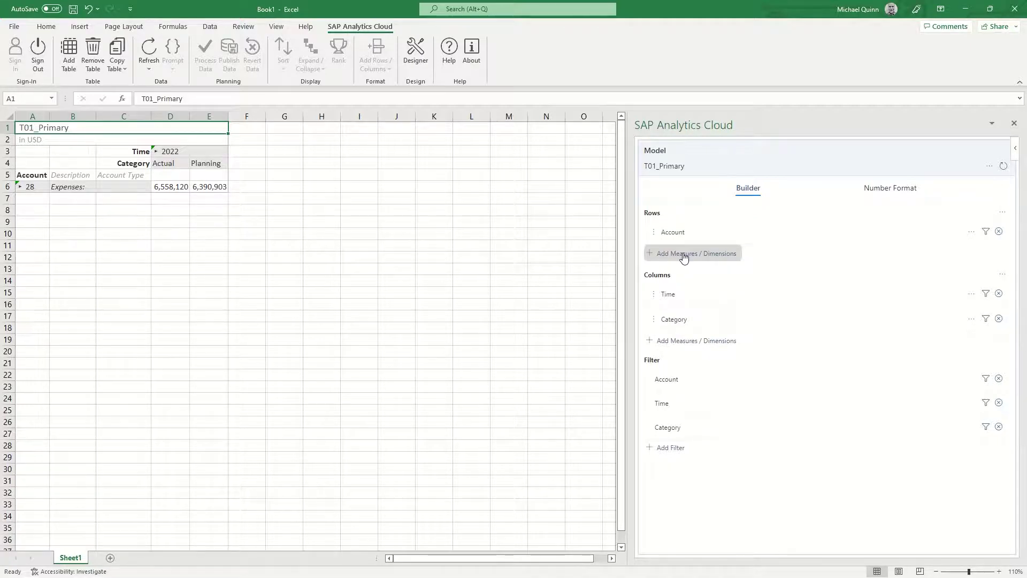
Add Company Code to Rows after Account, showing TOTAL beside Expenses.
click(684, 256)
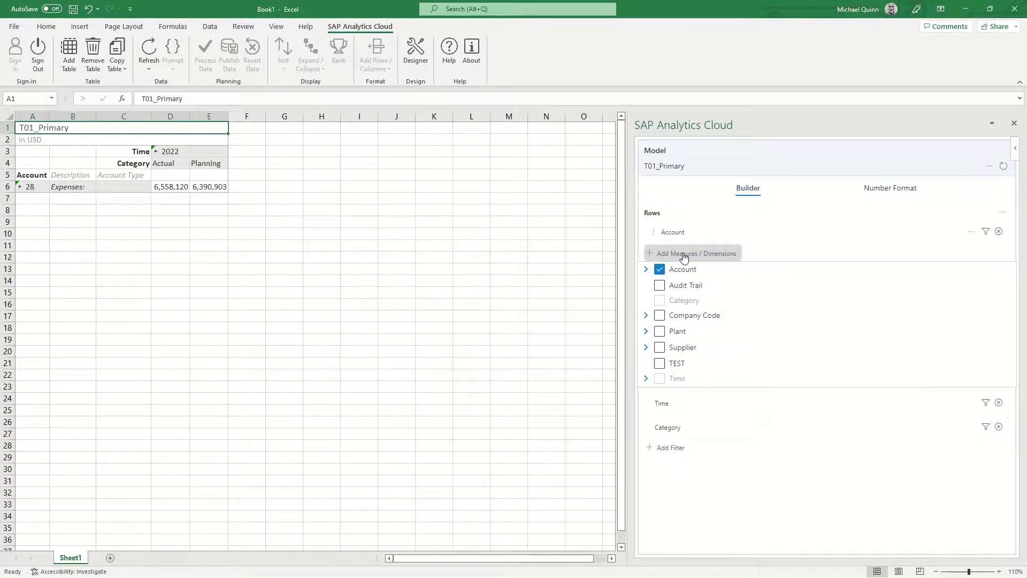
click(660, 316)
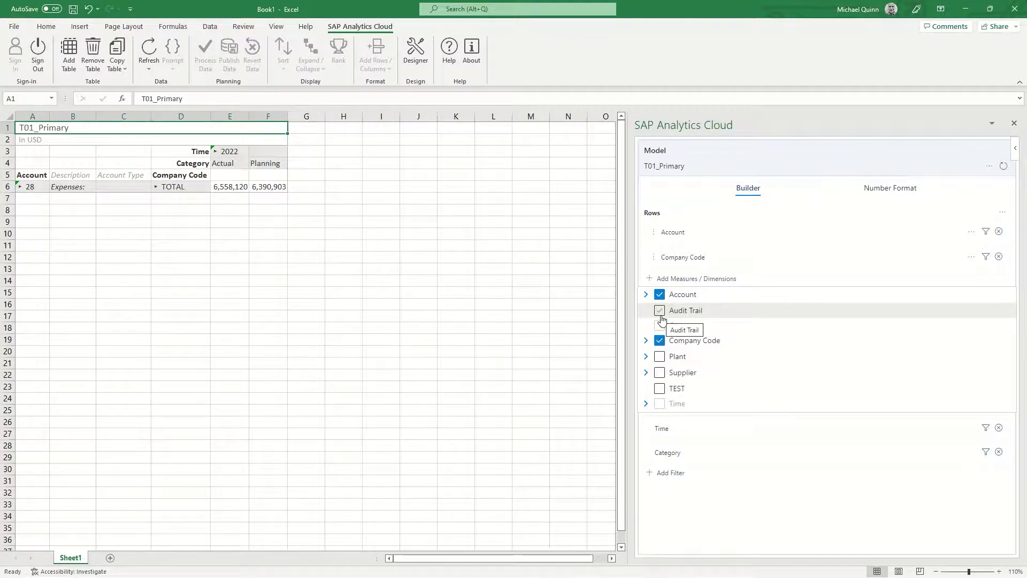
click(725, 419)
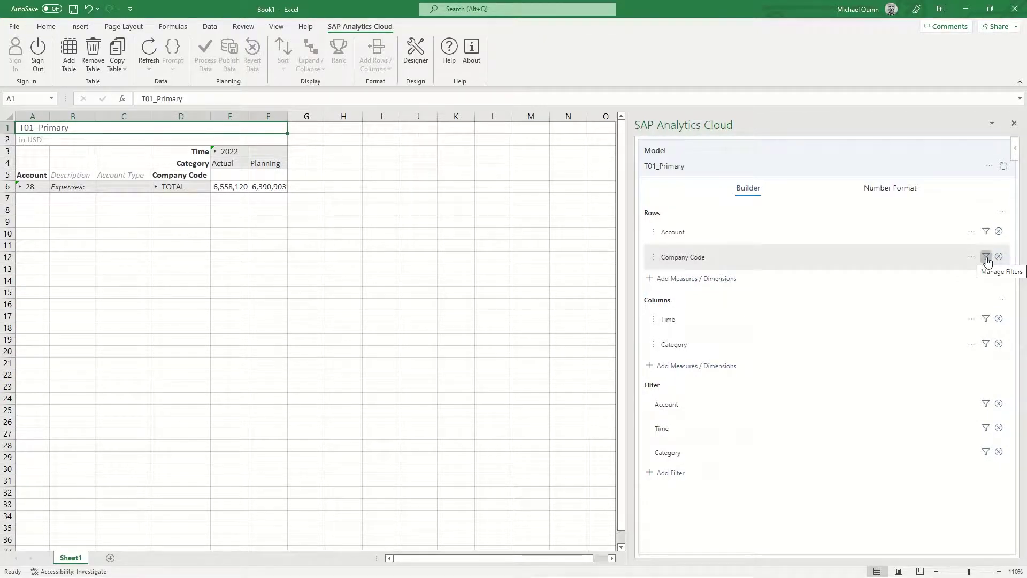
Open the Company Code filter and expand TOTAL to list the company codes.
click(985, 257)
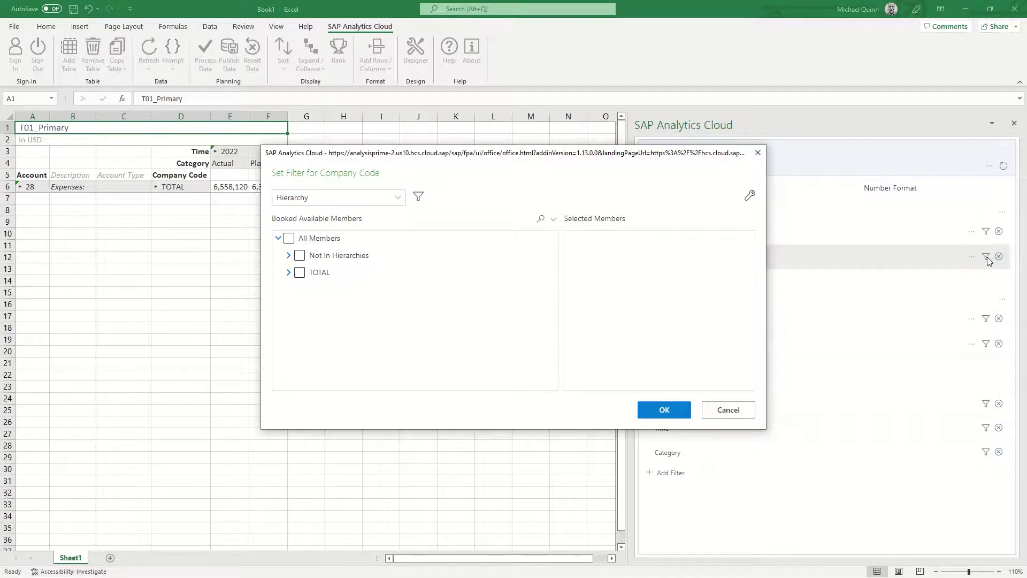
click(300, 274)
click(289, 273)
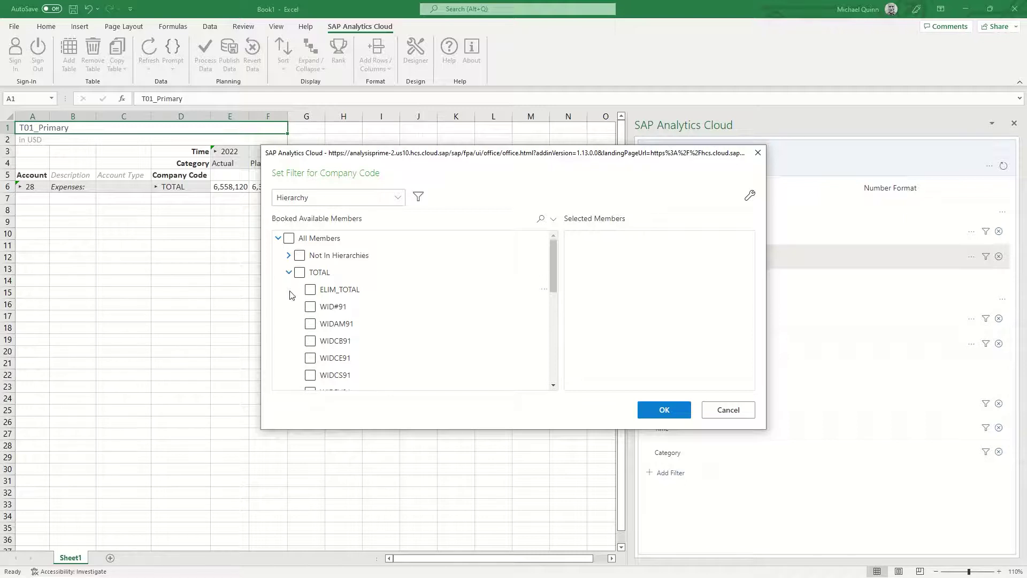
drag(553, 280, 553, 290)
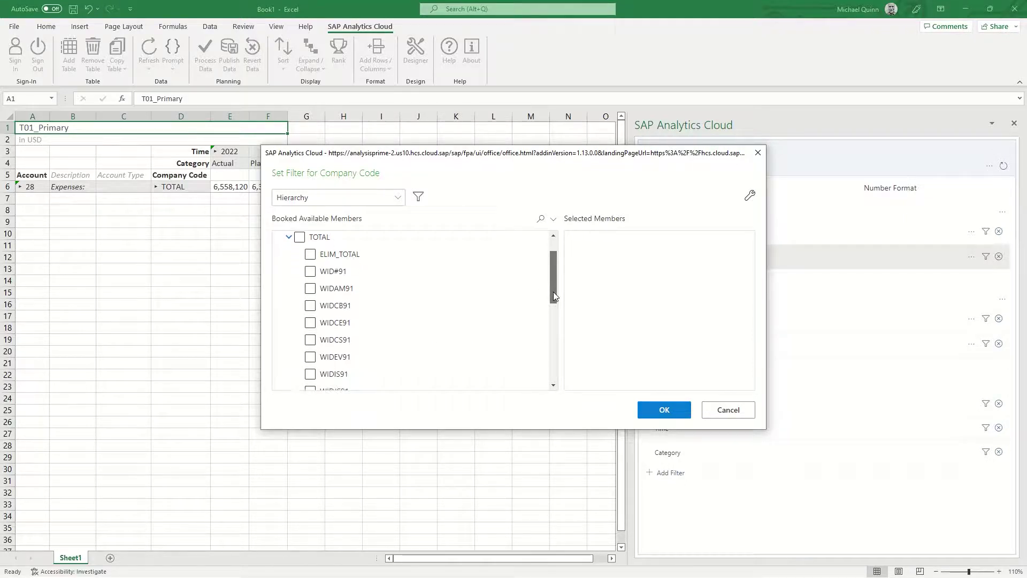
drag(553, 292, 557, 358)
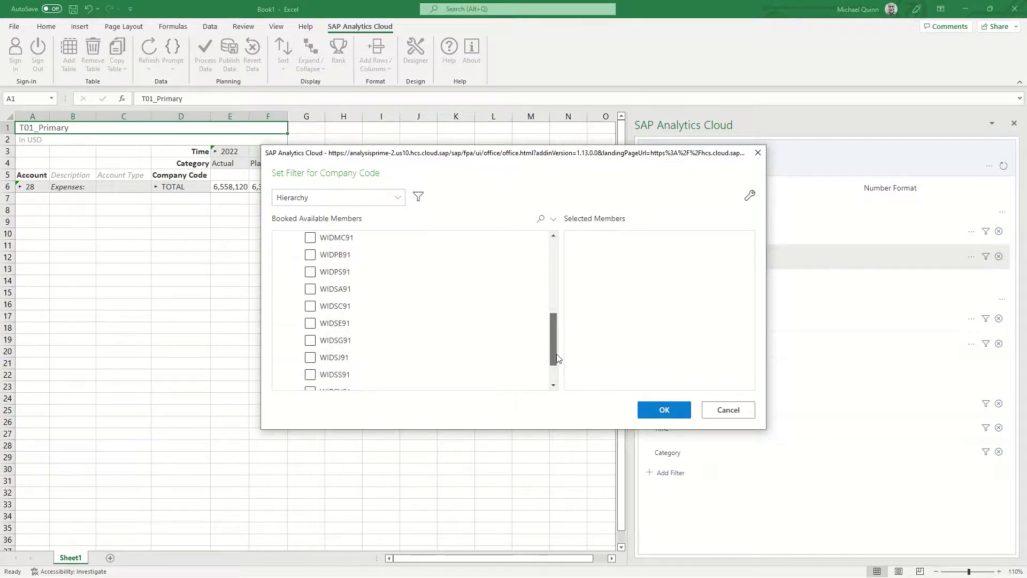
Select WIDAM91, WIDCB91 and WIDCE91 and apply the Company Code filter.
scroll(348, 305, up, 5)
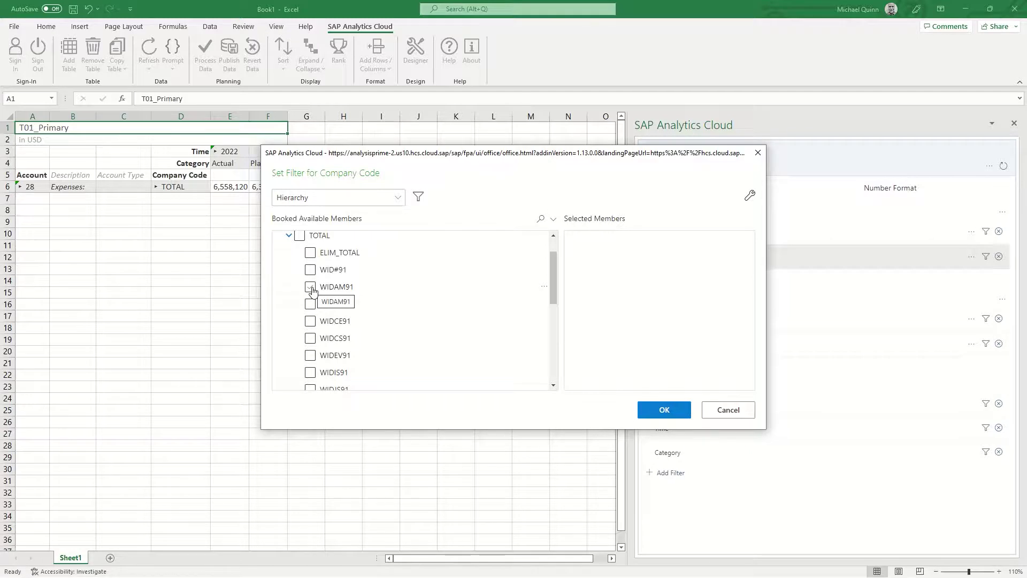
click(312, 289)
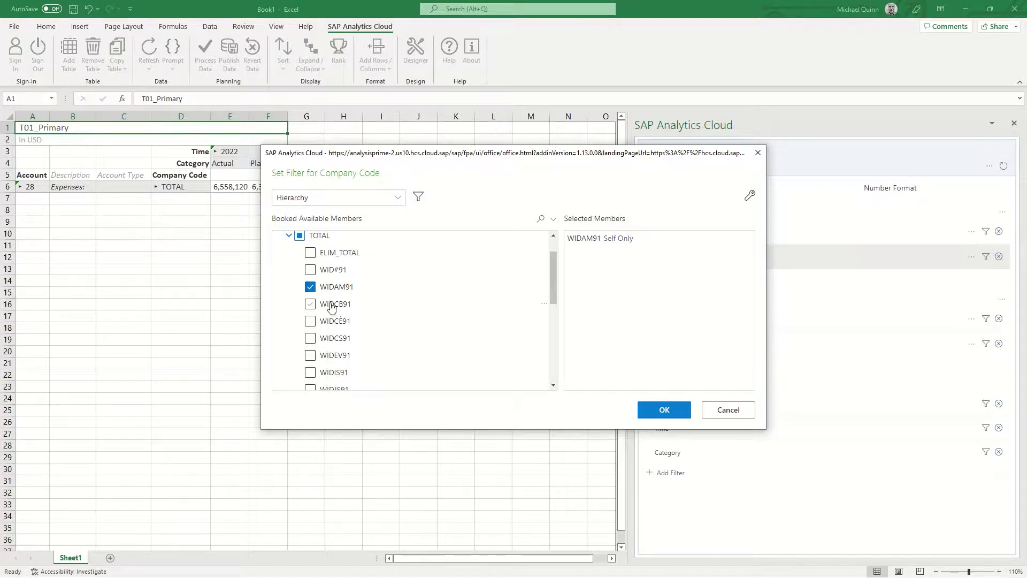
click(312, 306)
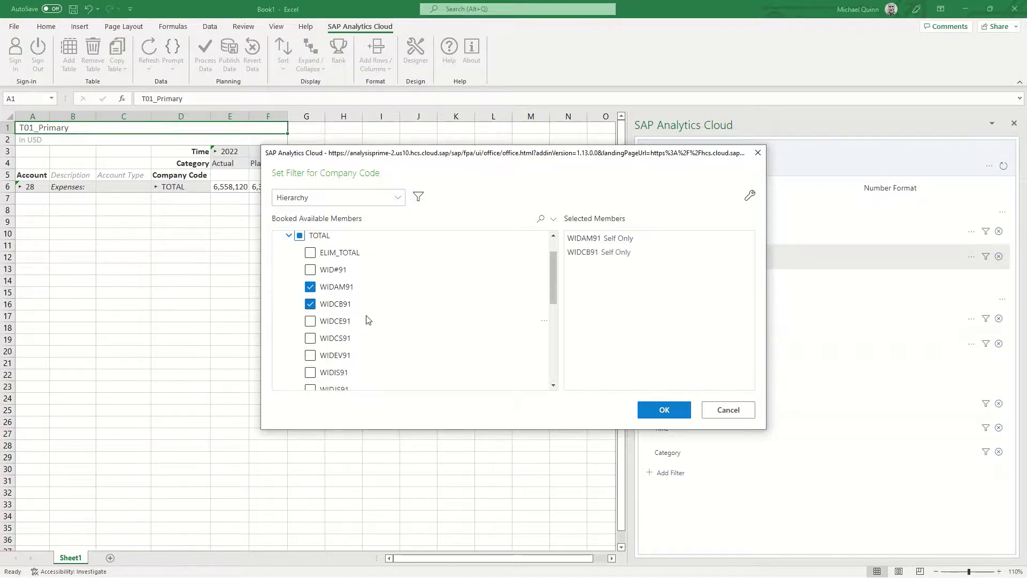
click(311, 323)
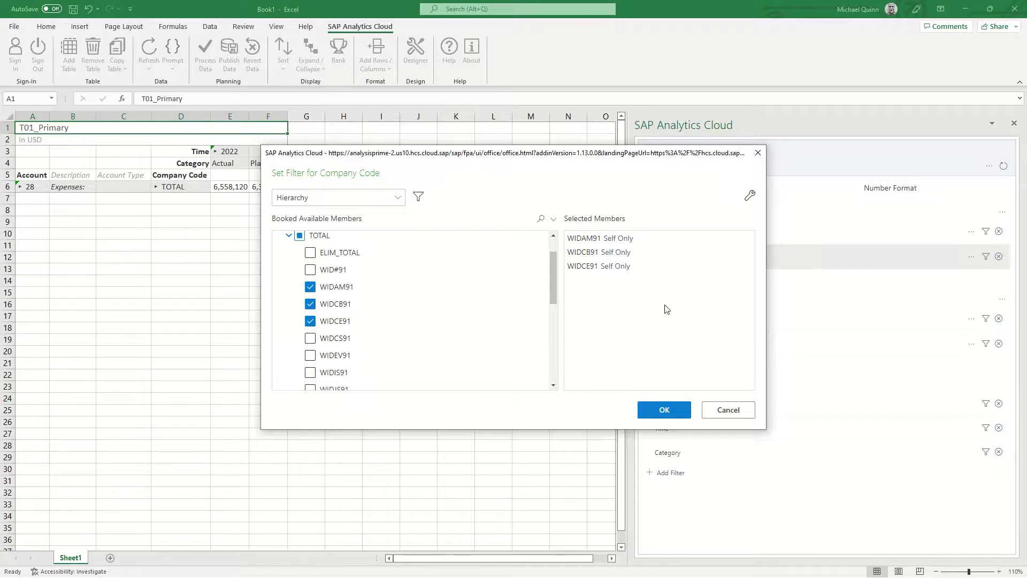
click(673, 420)
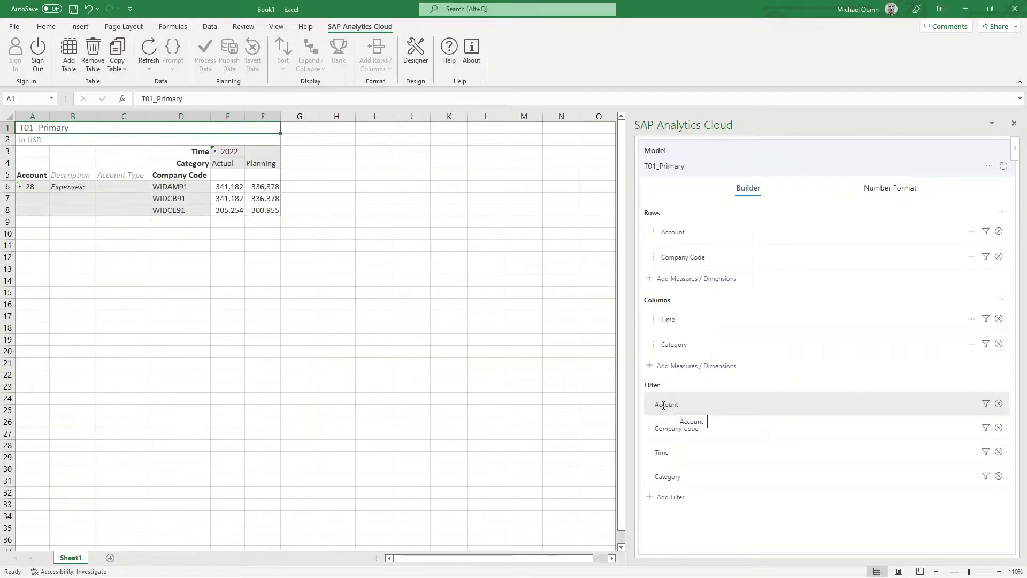